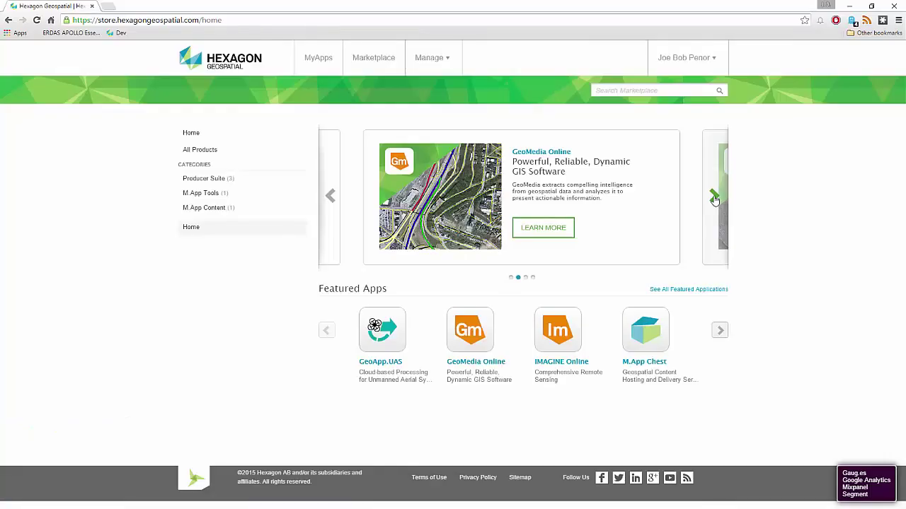
# - Advance the featured apps to M.App Chest, then go to the MyApps applications list
pyautogui.click(715, 198)
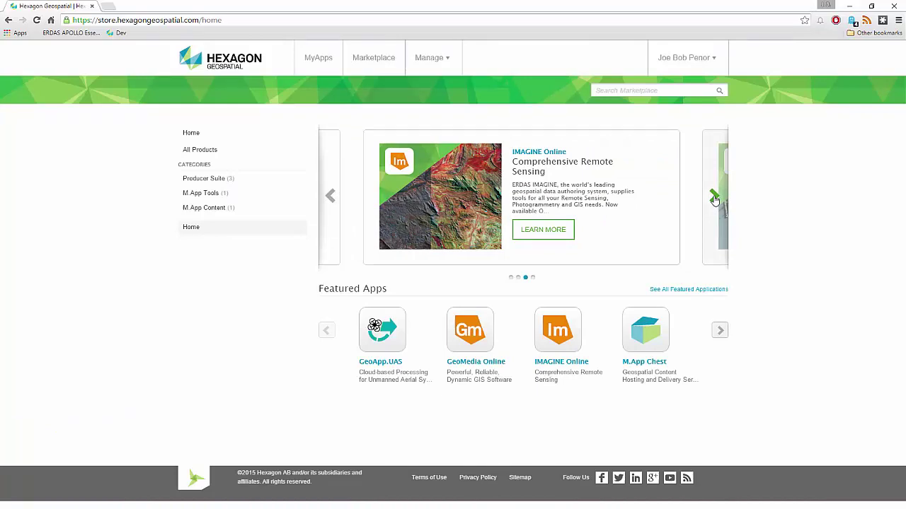
pyautogui.click(714, 198)
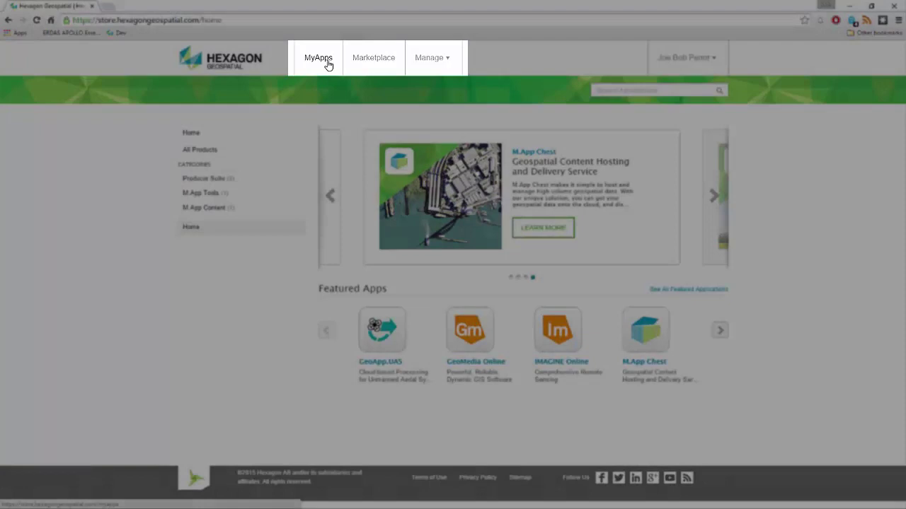
pyautogui.click(326, 62)
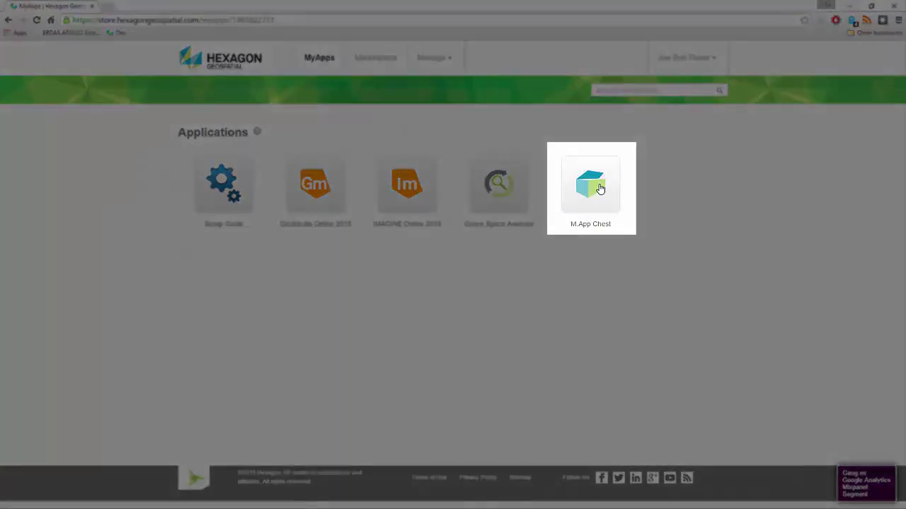
# - Launch M.App Chest and create a folder 'Cherokee Imagery' with description 'eTraining'
pyautogui.click(600, 189)
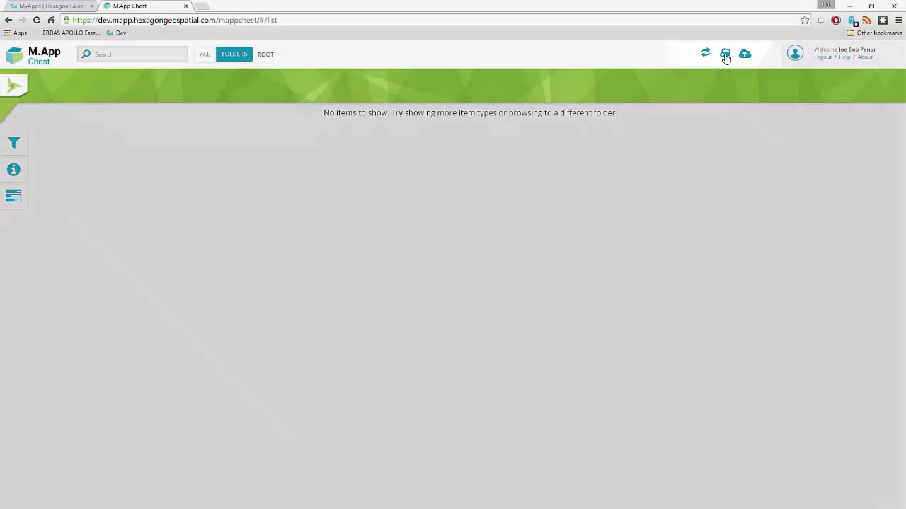
pyautogui.click(724, 54)
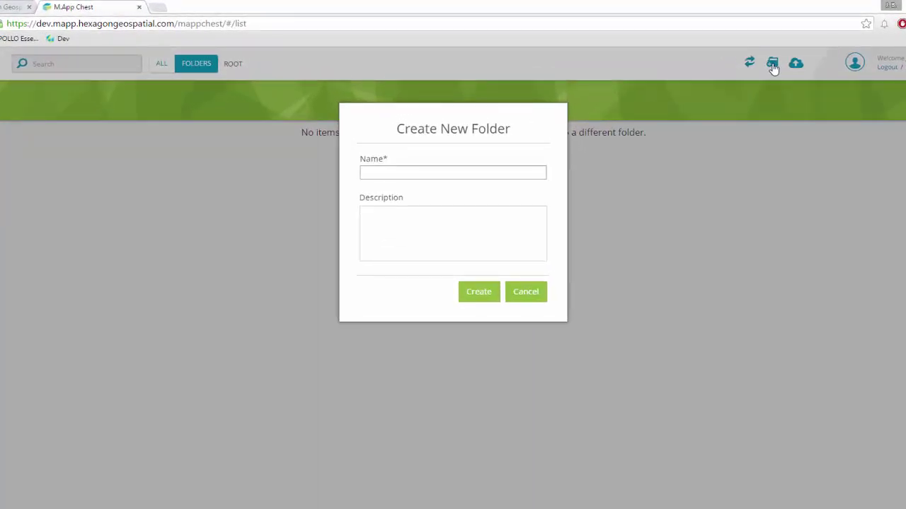
pyautogui.write('Cherokee')
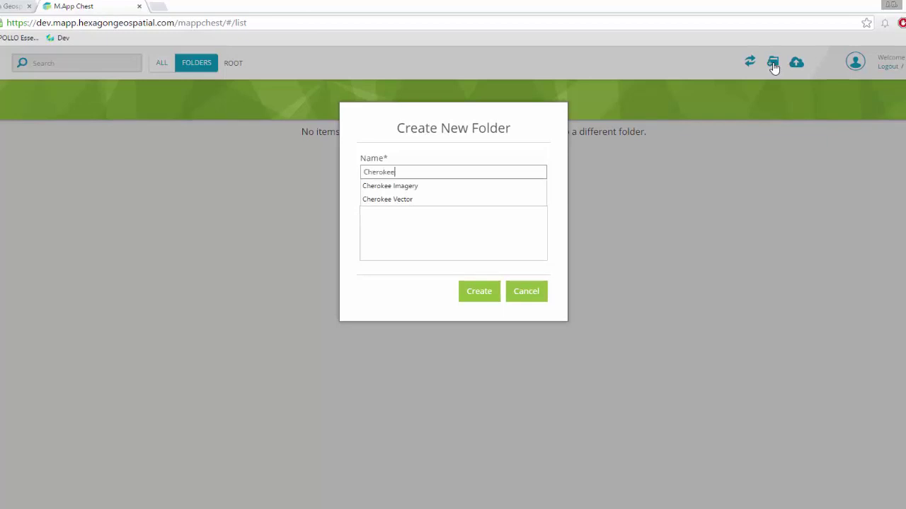
pyautogui.write(' Imagery')
pyautogui.press('Tab')
pyautogui.write('eTra')
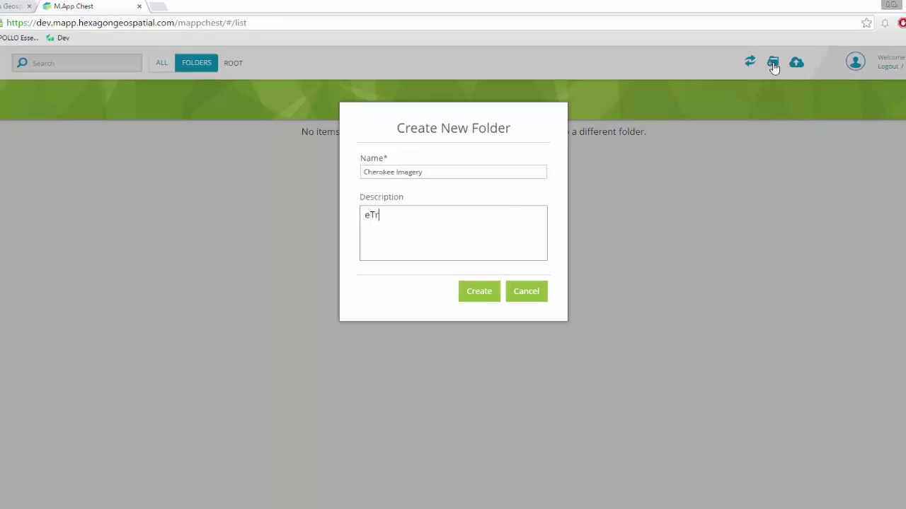
pyautogui.write('ining')
pyautogui.click(479, 291)
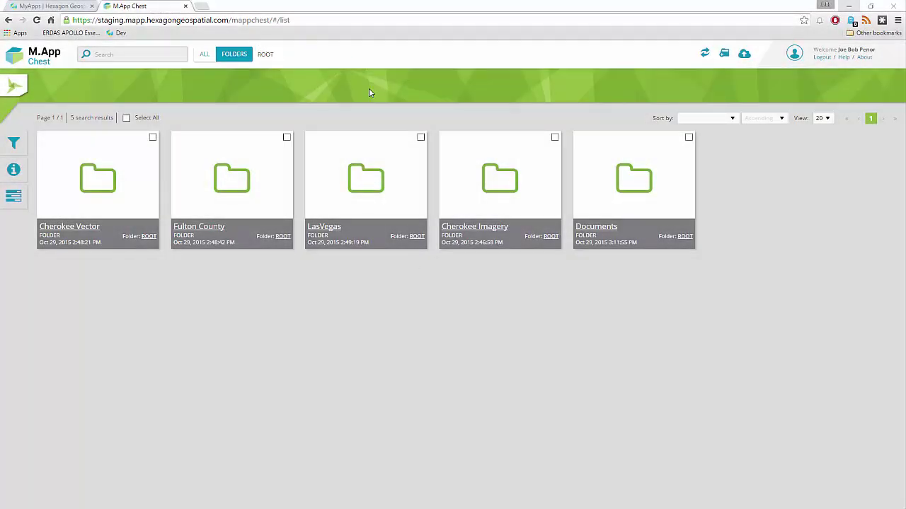
# - Select the LasVegas folder and delete it from its properties panel, confirming the deletion
pyautogui.click(421, 137)
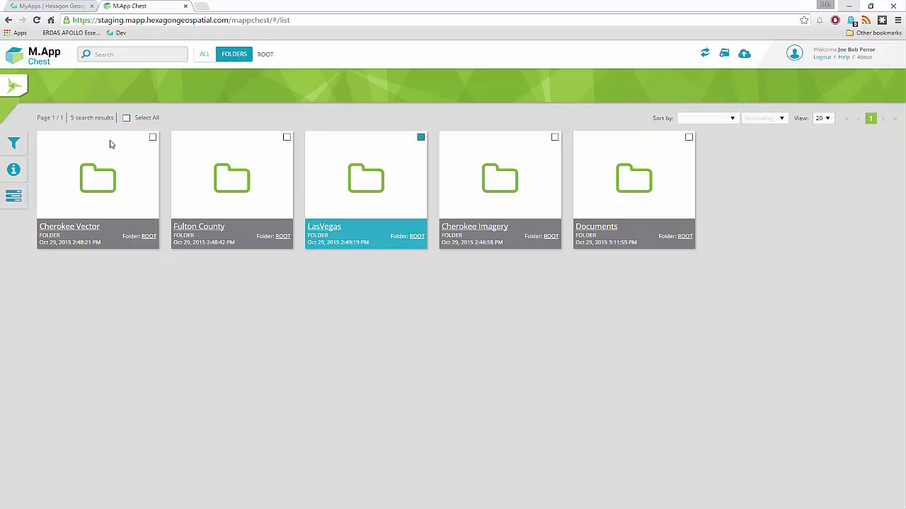
pyautogui.click(10, 173)
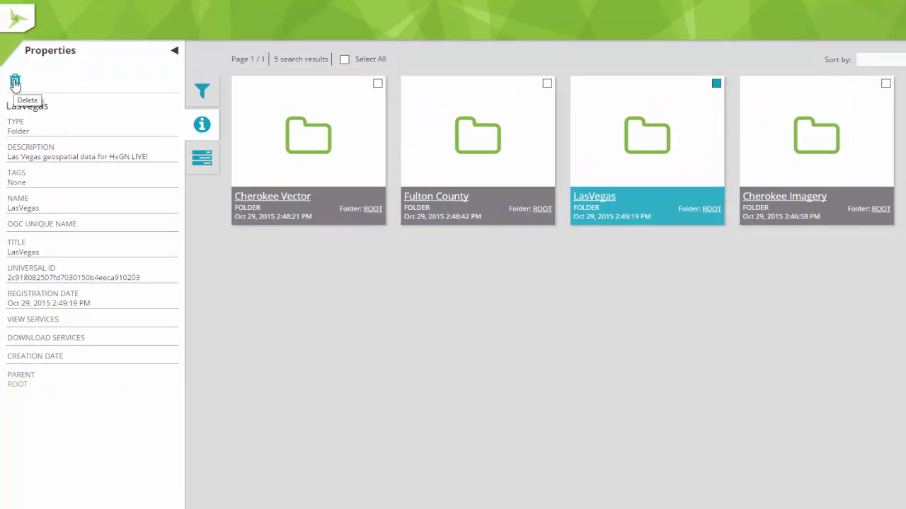
pyautogui.click(15, 84)
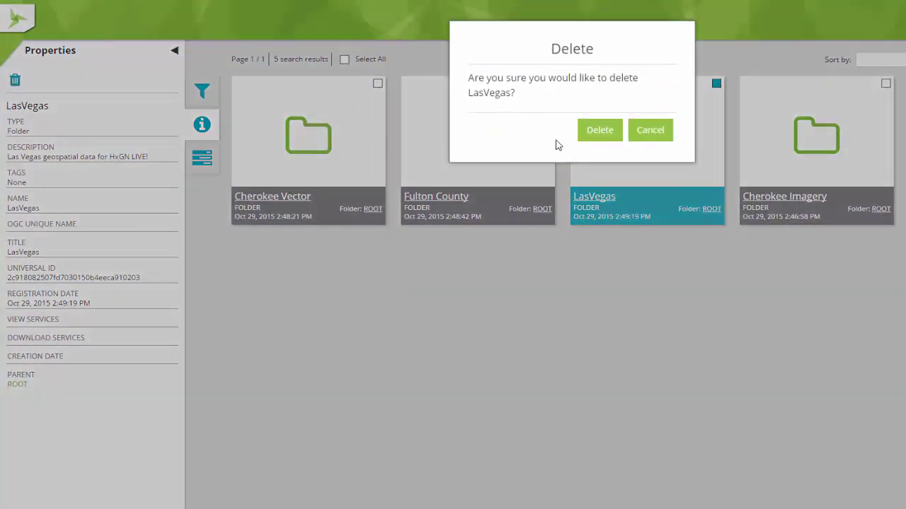
pyautogui.click(606, 134)
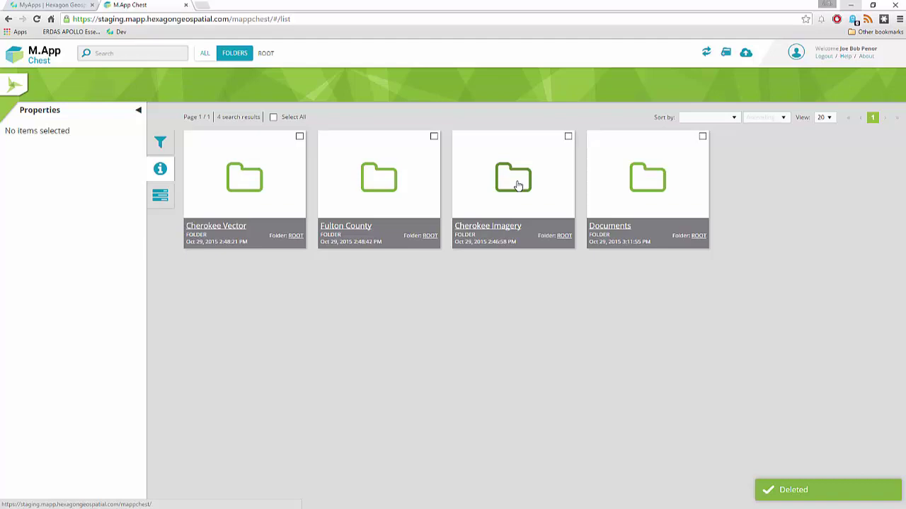
# - In Cherokee Imagery, start an upload into a new destination folder named 'ECW'
pyautogui.click(517, 186)
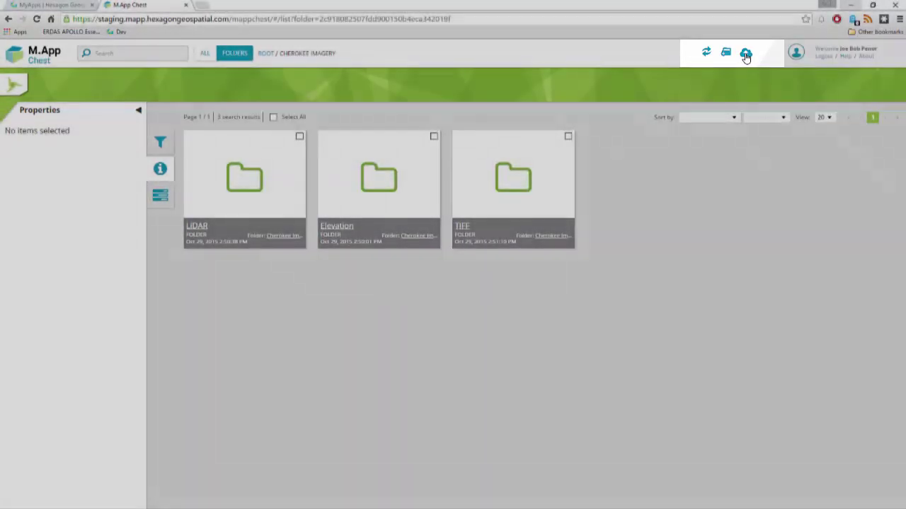
pyautogui.click(746, 55)
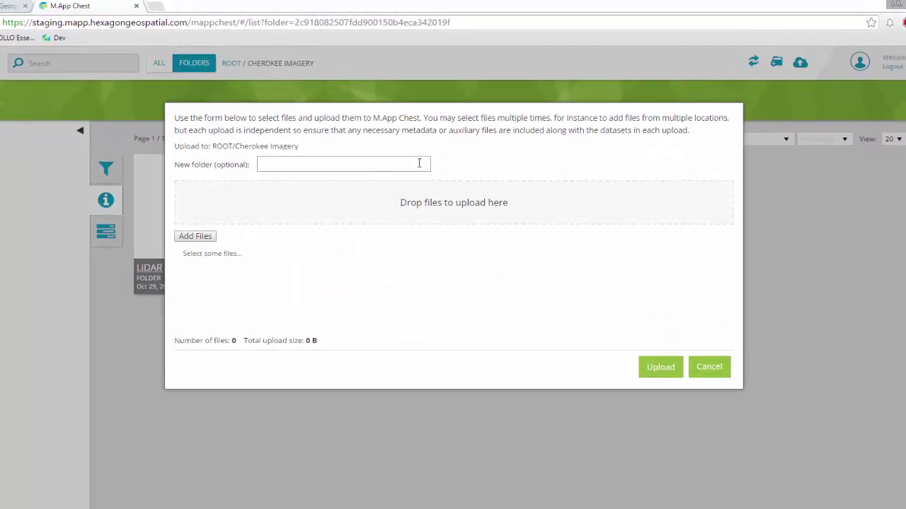
pyautogui.click(414, 164)
pyautogui.write('ECW')
# - Add all files from 16154805.aux through 16155455.ecw in the Compressed folder to the upload
pyautogui.click(199, 238)
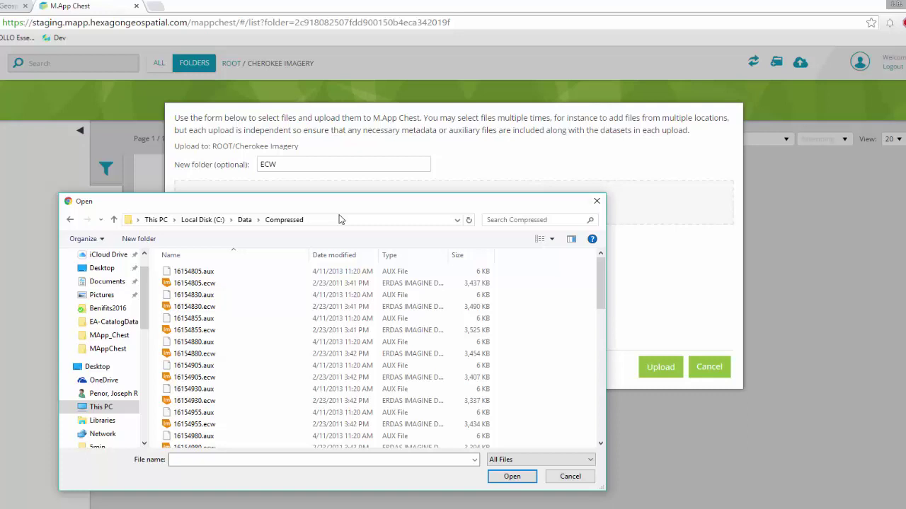
pyautogui.click(206, 277)
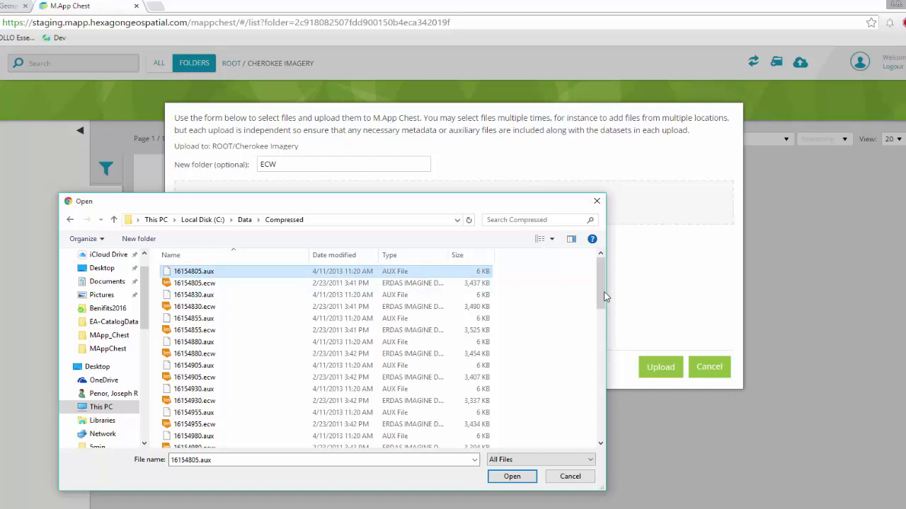
pyautogui.moveTo(605, 296); pyautogui.dragTo(605, 425)
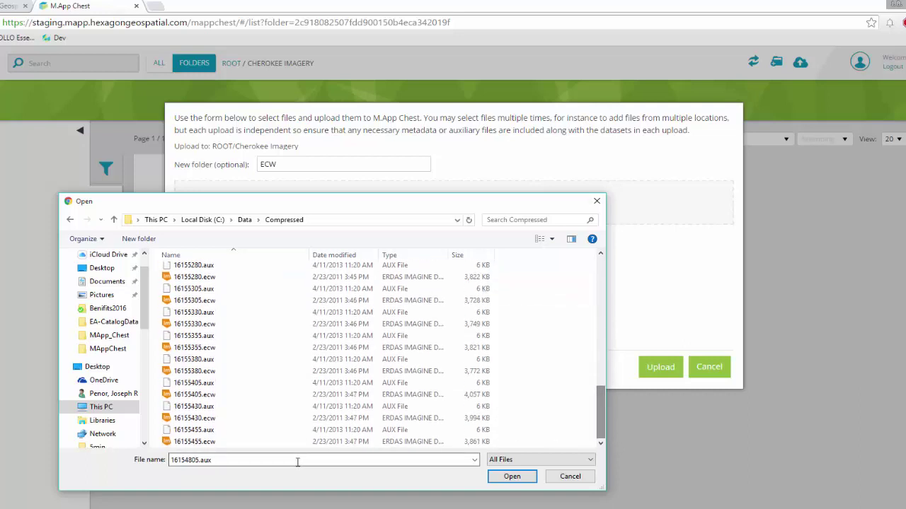
pyautogui.keyDown('shift'); pyautogui.click(209, 443); pyautogui.keyUp('shift')
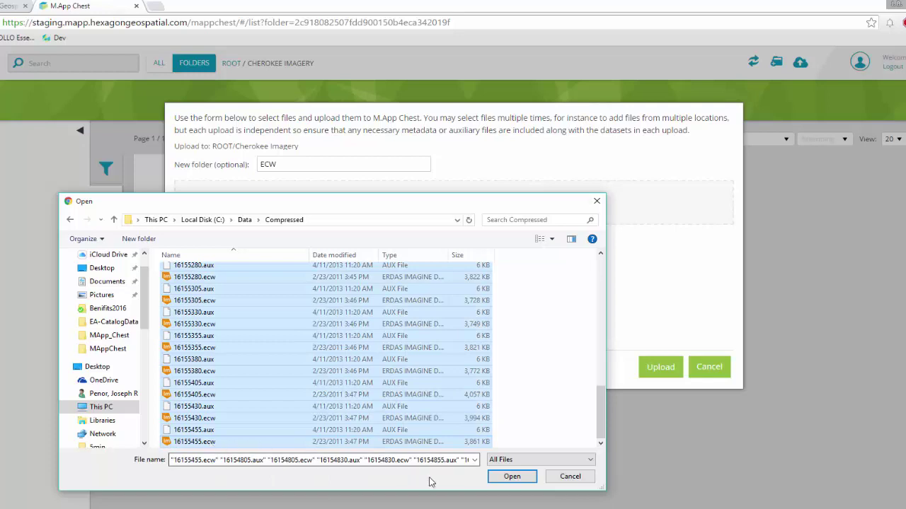
pyautogui.click(507, 478)
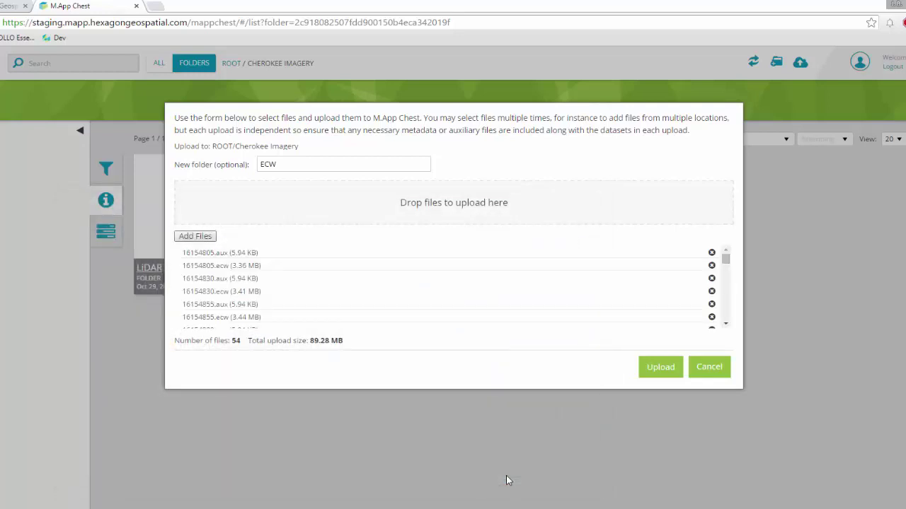
# - Upload the 54 files, monitor progress in Tasks, refresh, and open the new ECW folder
pyautogui.click(661, 368)
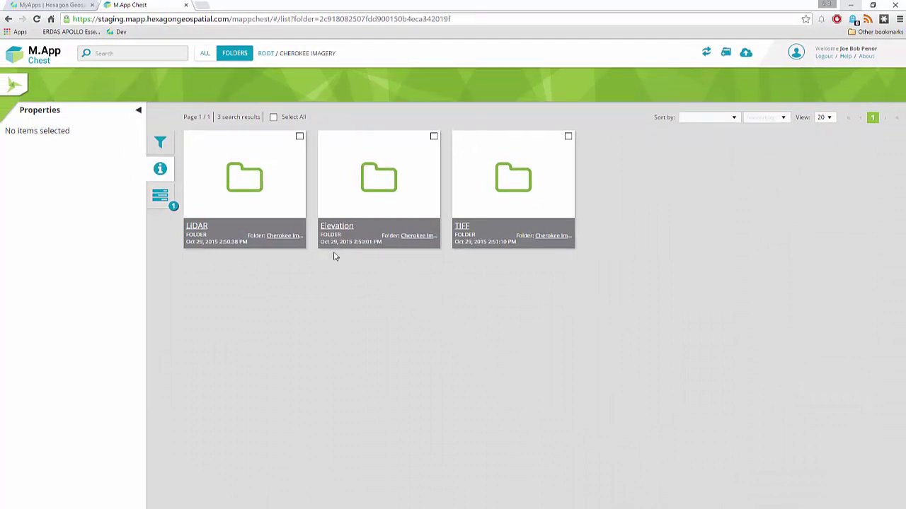
pyautogui.click(159, 198)
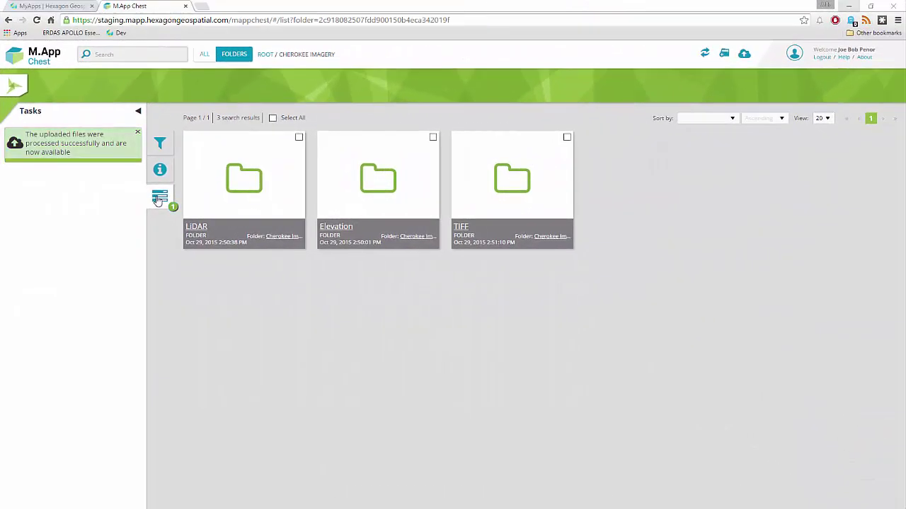
pyautogui.click(702, 56)
pyautogui.click(645, 182)
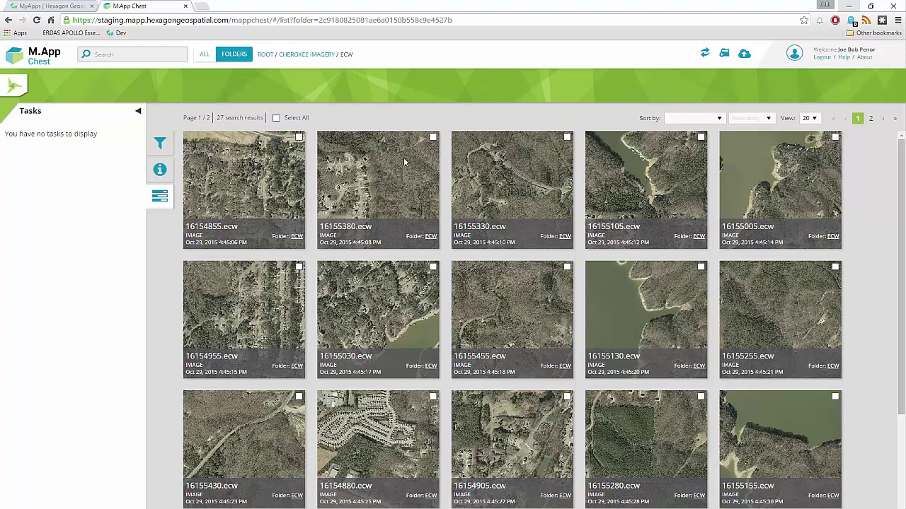
# - Publish 16154855.ecw with output CRS 4326,3785,2240 and Capabilities Title 'Cherokee1222'
pyautogui.click(299, 138)
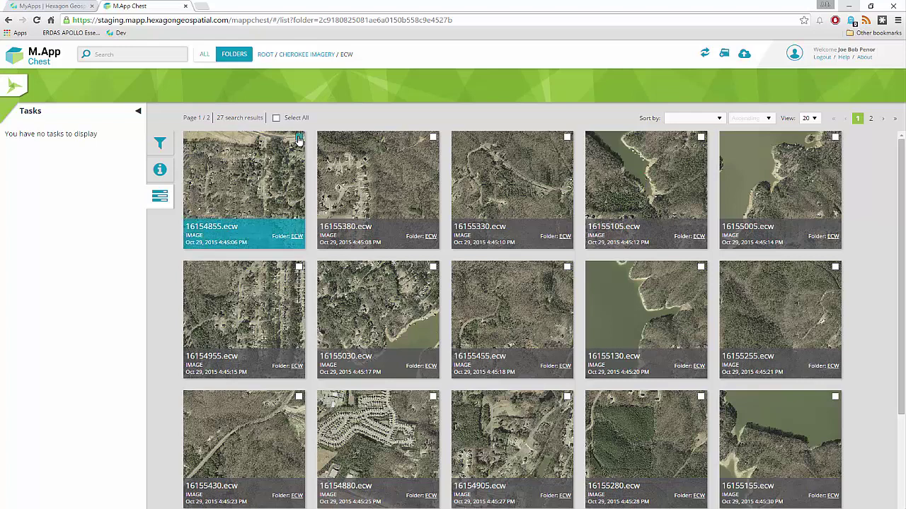
pyautogui.click(161, 171)
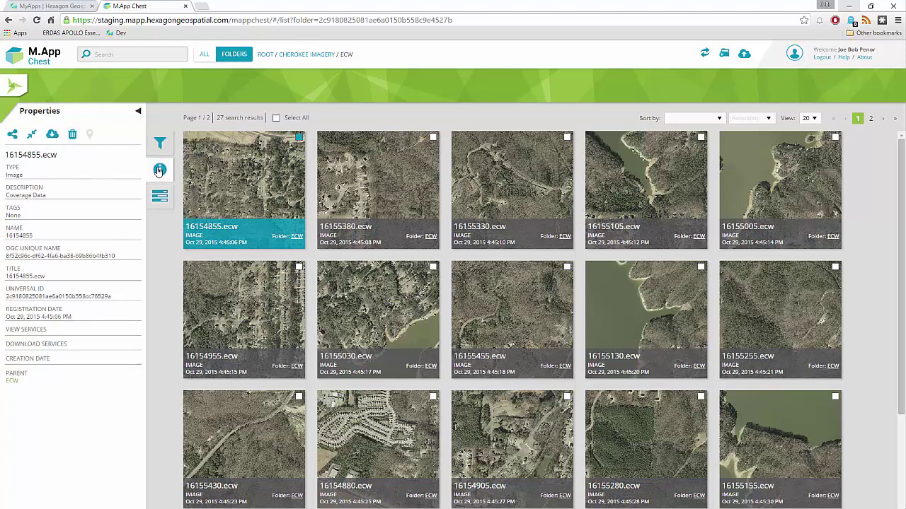
pyautogui.click(13, 136)
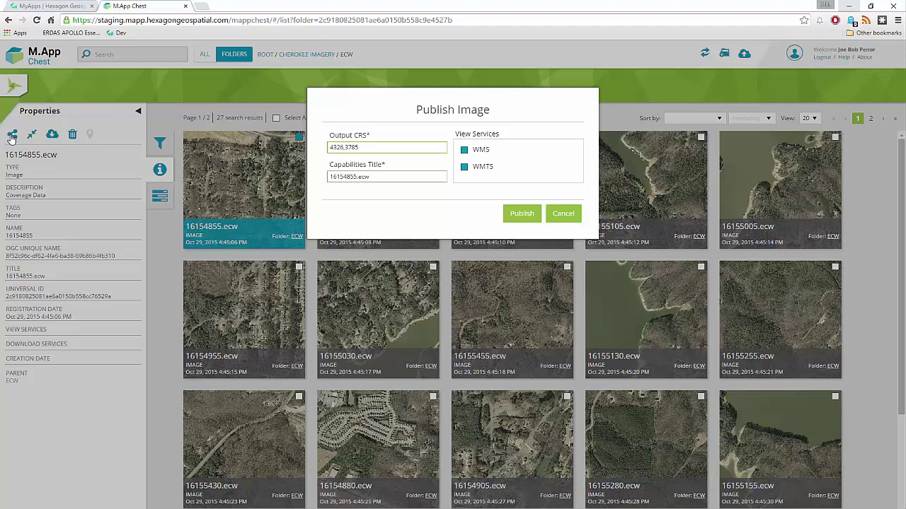
pyautogui.write(',2240')
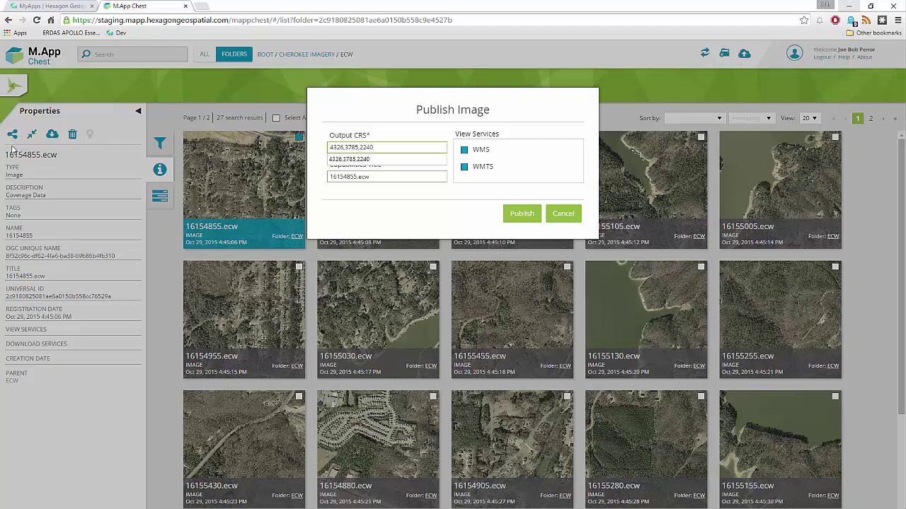
pyautogui.click(407, 179)
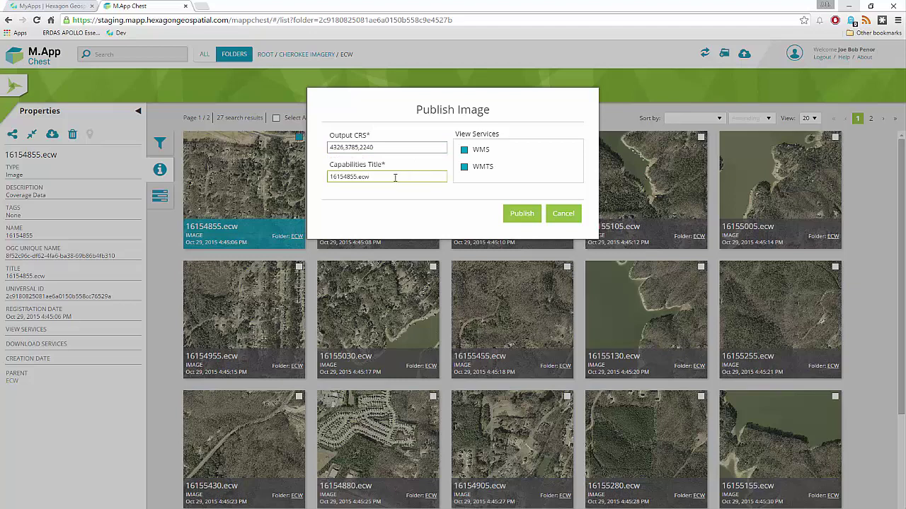
pyautogui.moveTo(394, 178); pyautogui.dragTo(326, 181)
pyautogui.write('CHerokee1222')
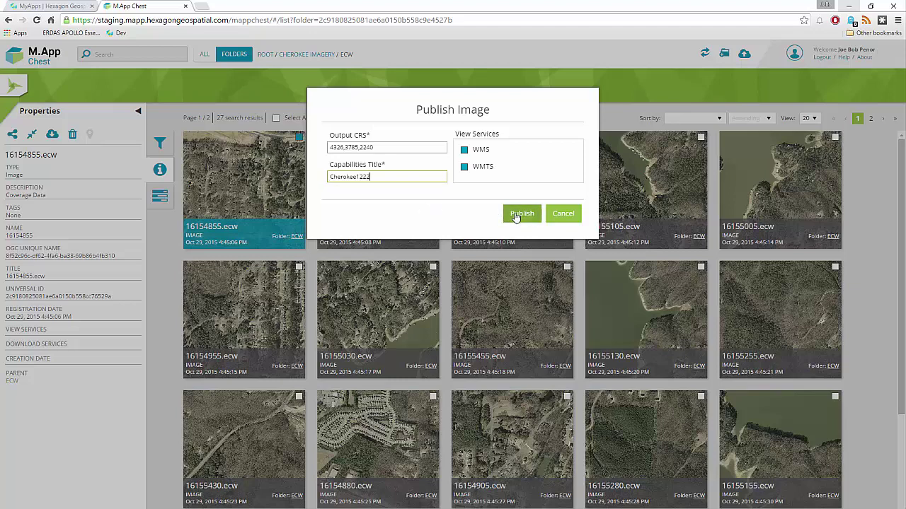
# - Publish the image as Cherokee1222 and show its map preview
pyautogui.click(521, 213)
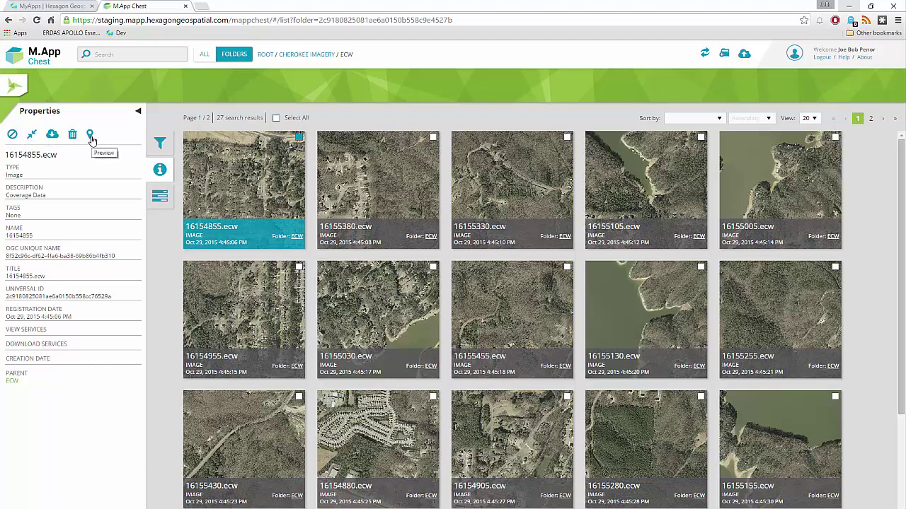
pyautogui.click(90, 137)
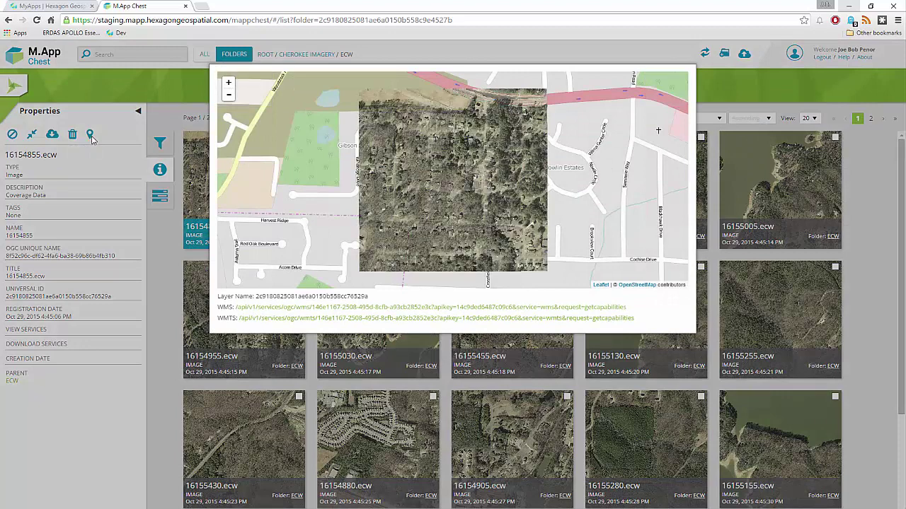
# - Zoom the preview three levels into close-up imagery, then check and close the WMS capabilities document
pyautogui.click(228, 83)
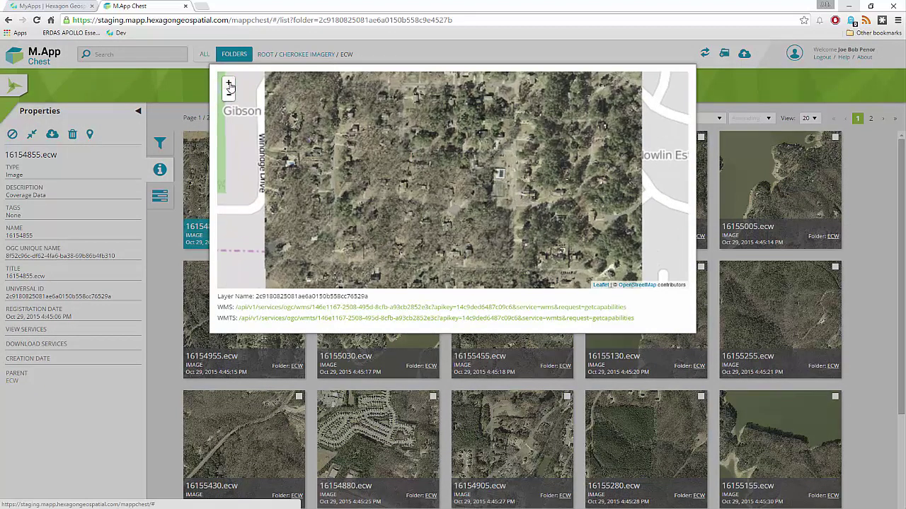
pyautogui.click(228, 83)
pyautogui.click(228, 83)
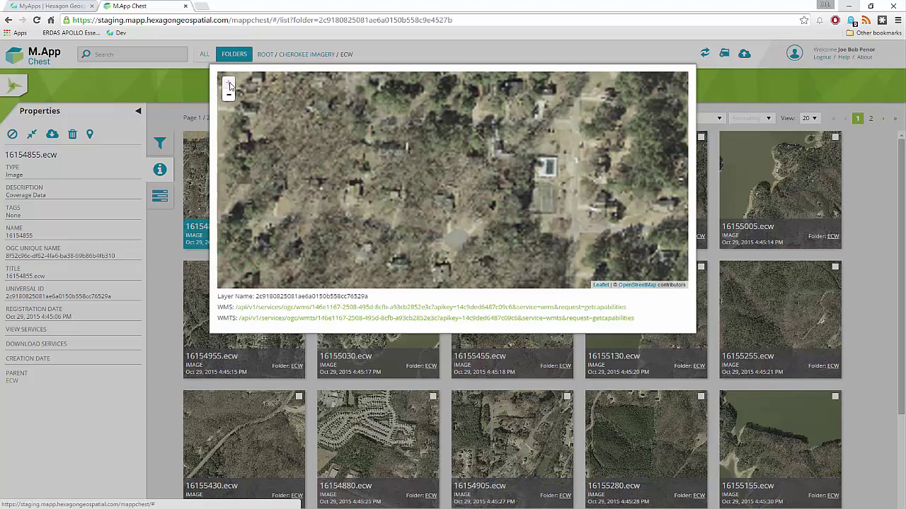
pyautogui.moveTo(483, 177); pyautogui.dragTo(386, 217)
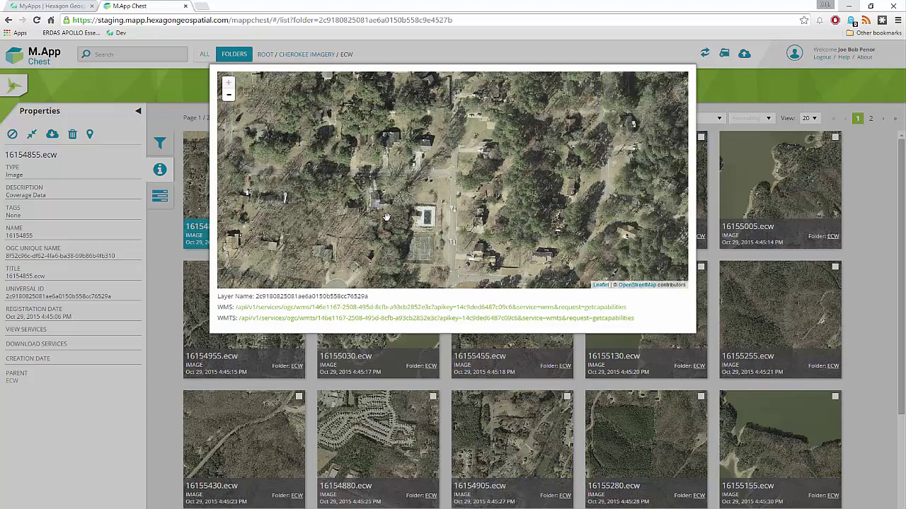
pyautogui.click(337, 308)
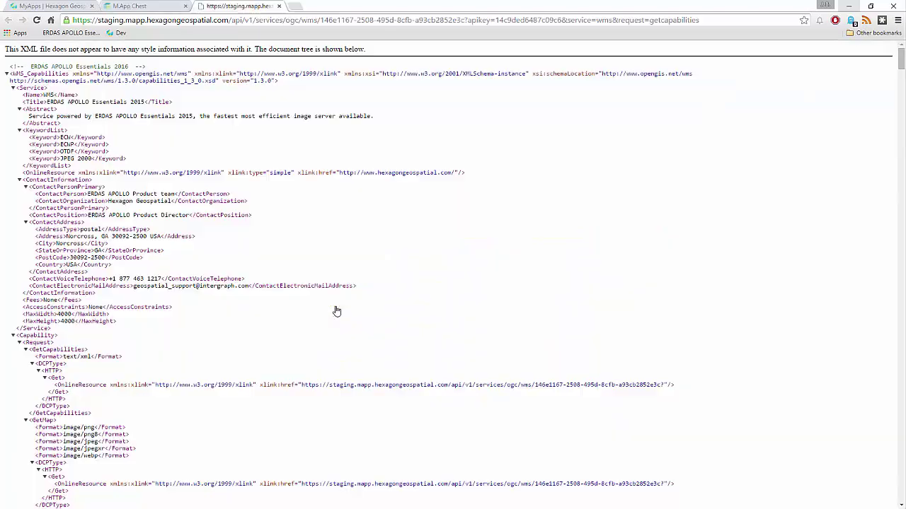
pyautogui.click(279, 6)
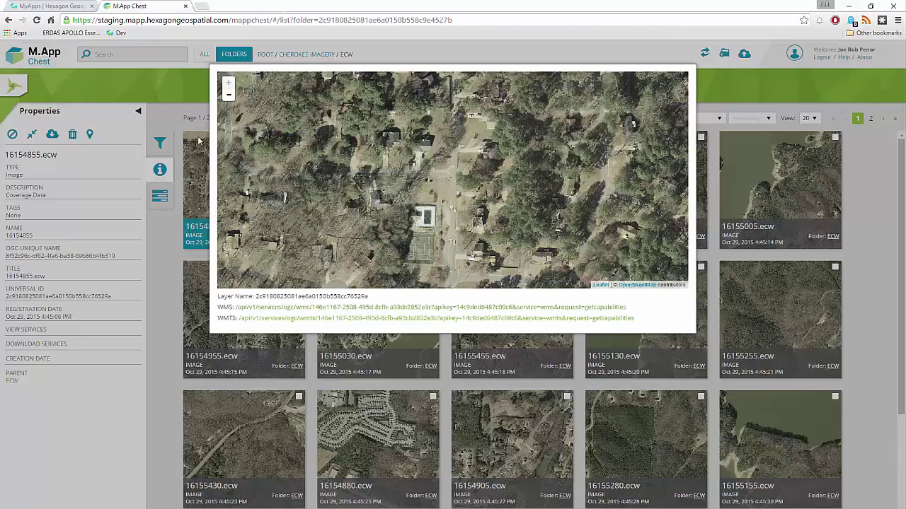
# - Close the preview, go to Cherokee Imagery's TIFF folder, and select 20395055.TIF
pyautogui.click(161, 239)
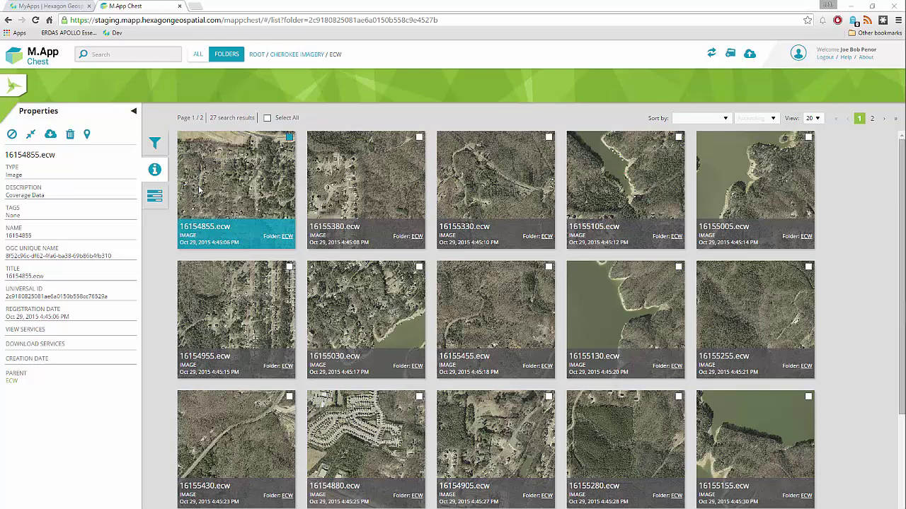
pyautogui.click(286, 57)
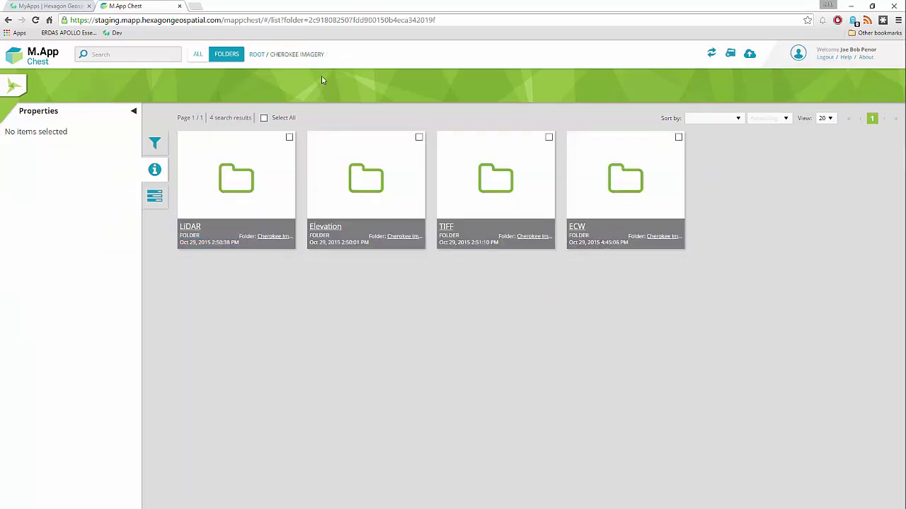
pyautogui.click(498, 181)
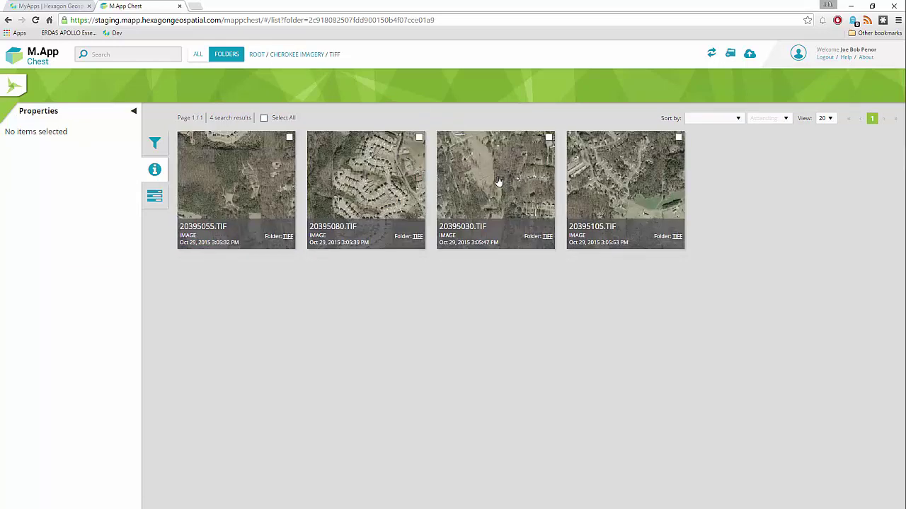
pyautogui.click(289, 138)
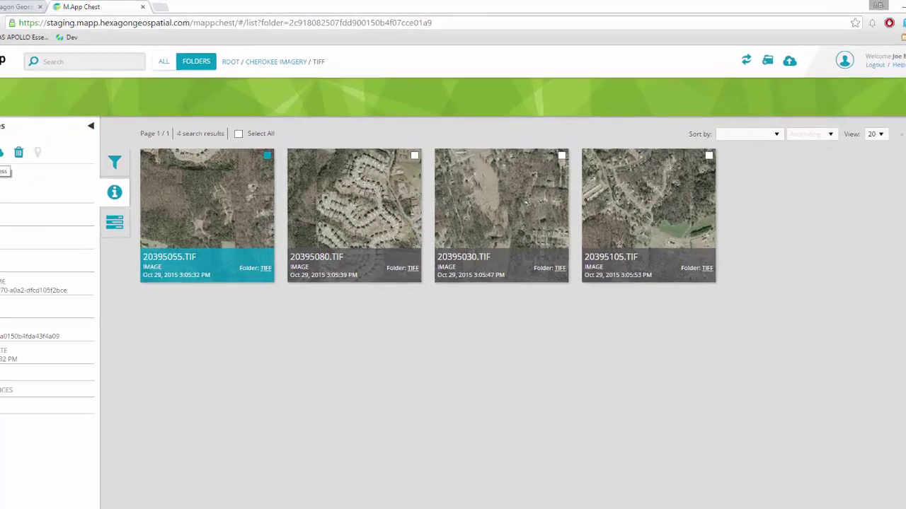
# - Compress 20395055.TIF to 20395055_compressed.ecw as ECWv3 at 15:1 target compression
pyautogui.click(31, 135)
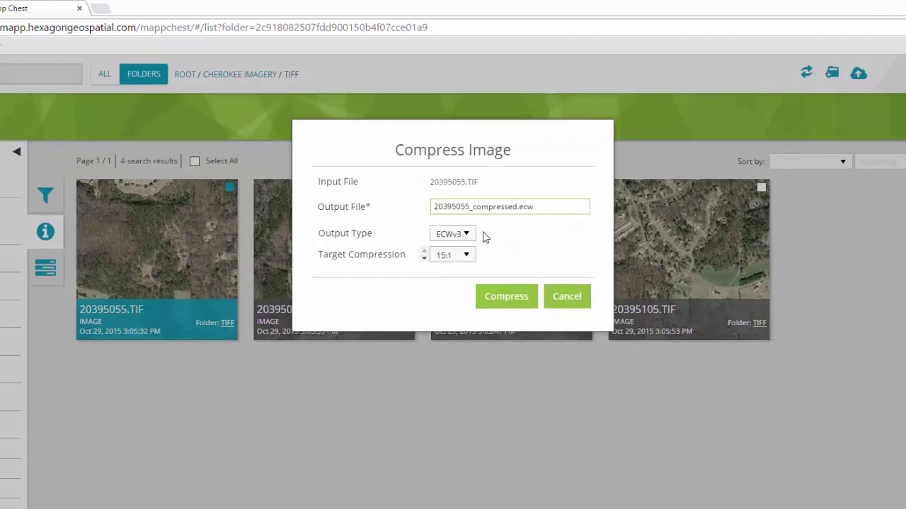
pyautogui.click(467, 237)
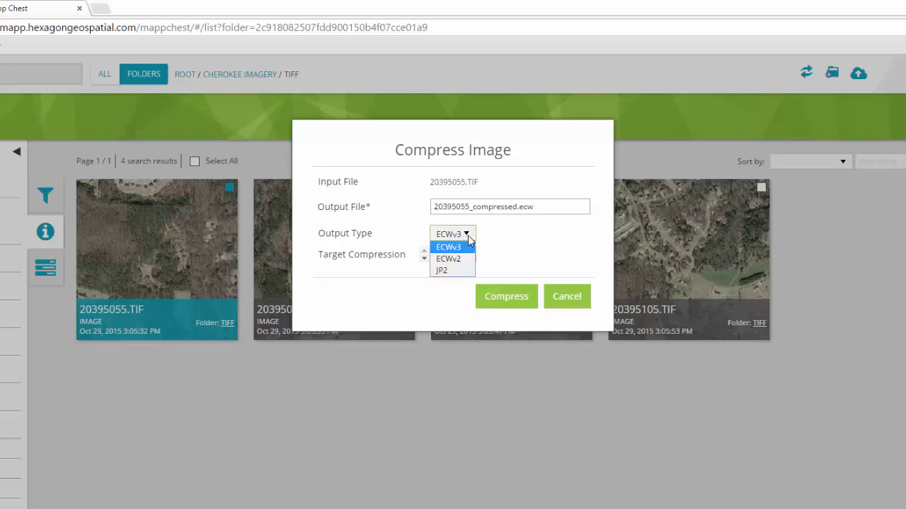
pyautogui.click(468, 238)
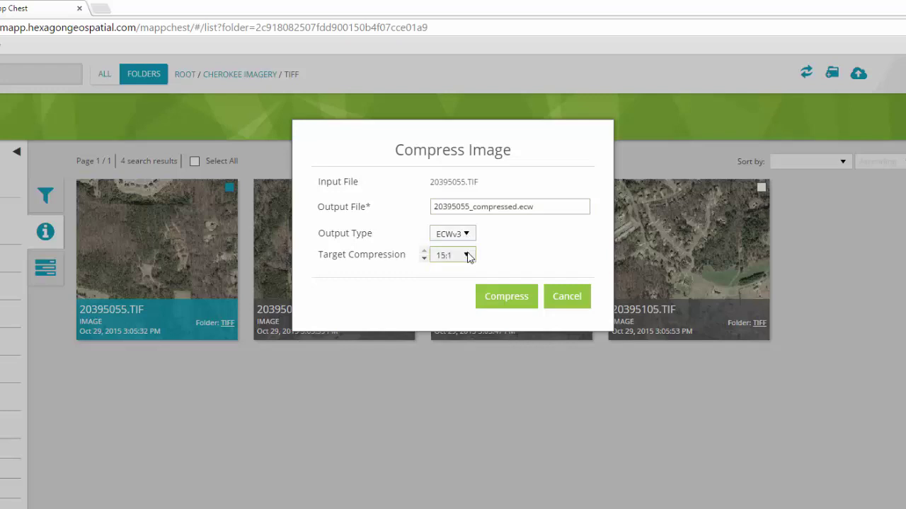
pyautogui.click(468, 255)
pyautogui.click(468, 257)
pyautogui.click(501, 303)
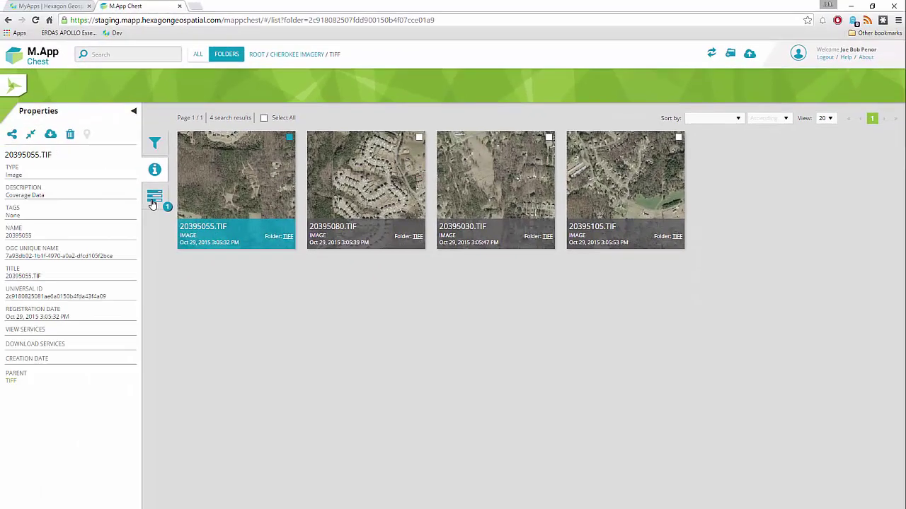
# - Clear the finished compression task and refresh so 20395055_compressed.ecw appears among the TIFF items
pyautogui.click(48, 277)
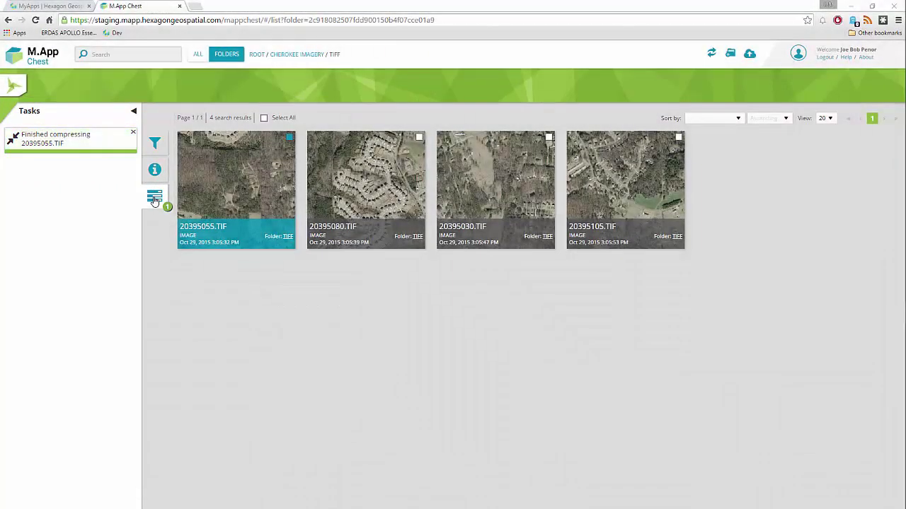
pyautogui.click(133, 133)
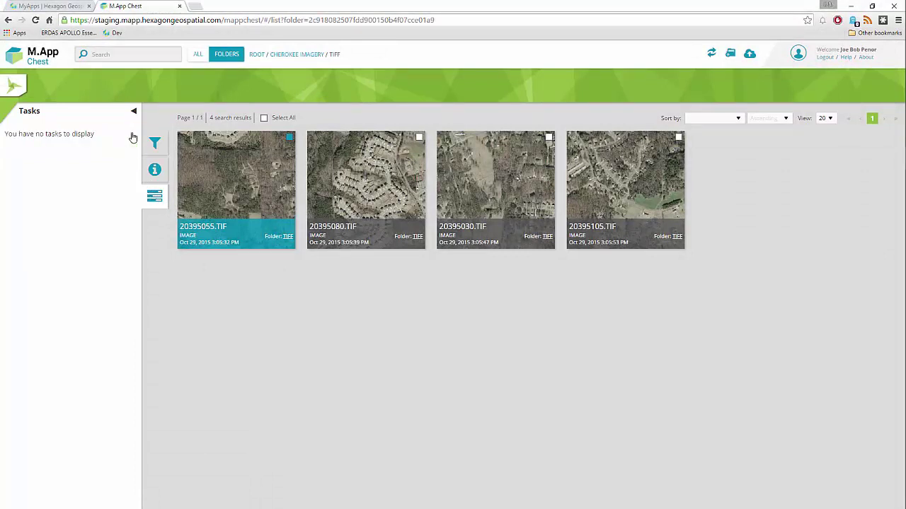
pyautogui.click(711, 54)
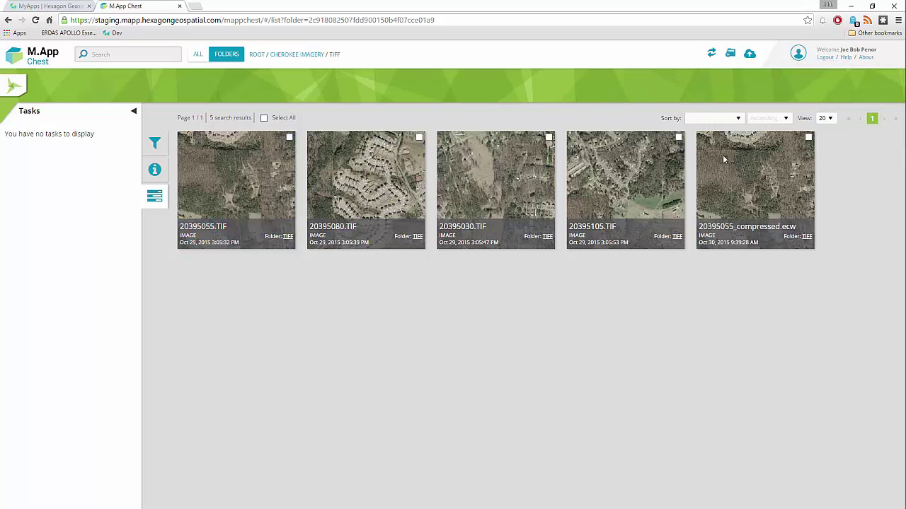
# - Download 20395055_compressed.ecw and save the prepared datasets_to_download.zip into the Data folder
pyautogui.click(809, 138)
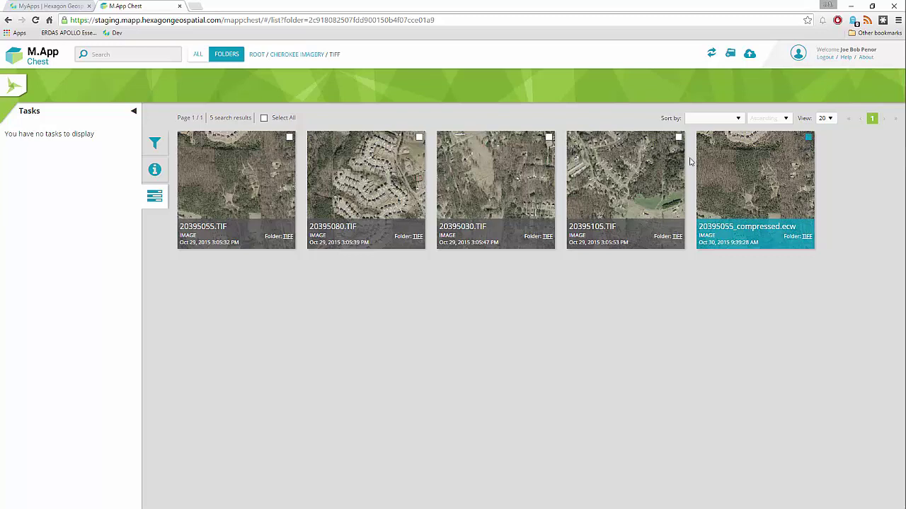
pyautogui.click(149, 177)
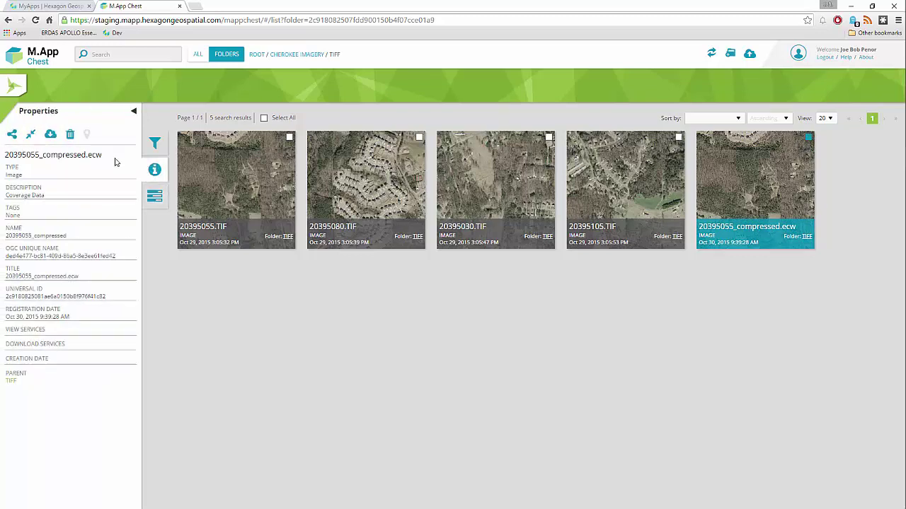
pyautogui.click(49, 136)
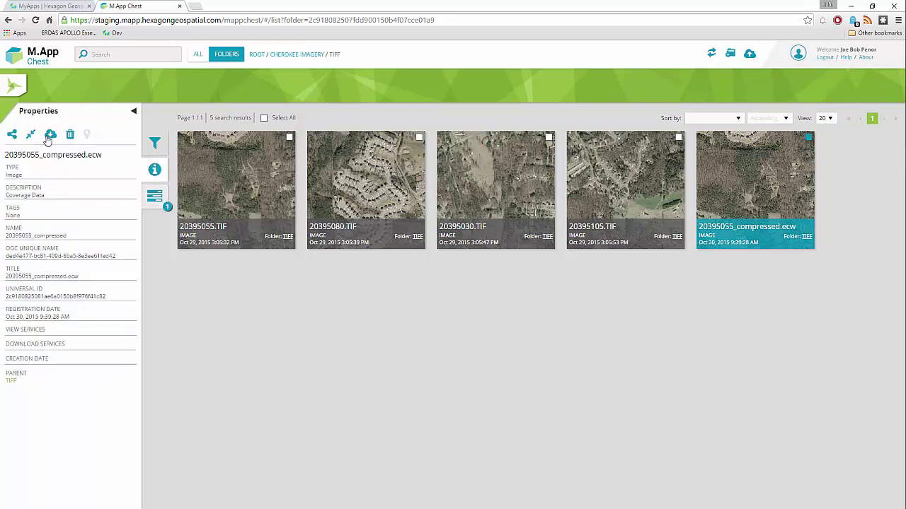
pyautogui.click(157, 202)
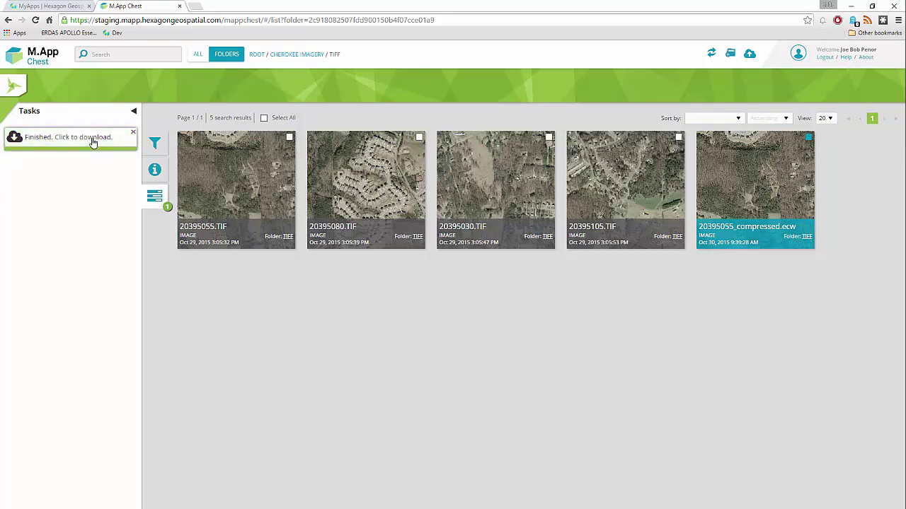
pyautogui.click(92, 139)
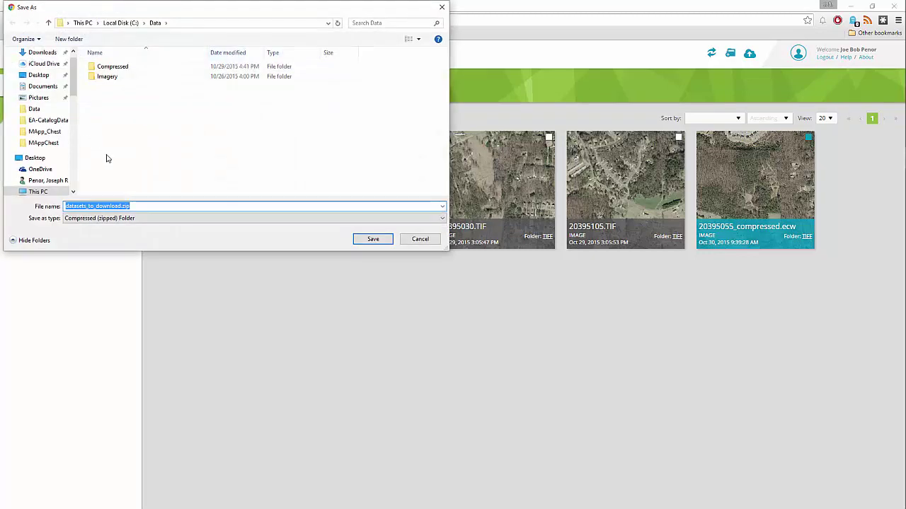
pyautogui.click(373, 239)
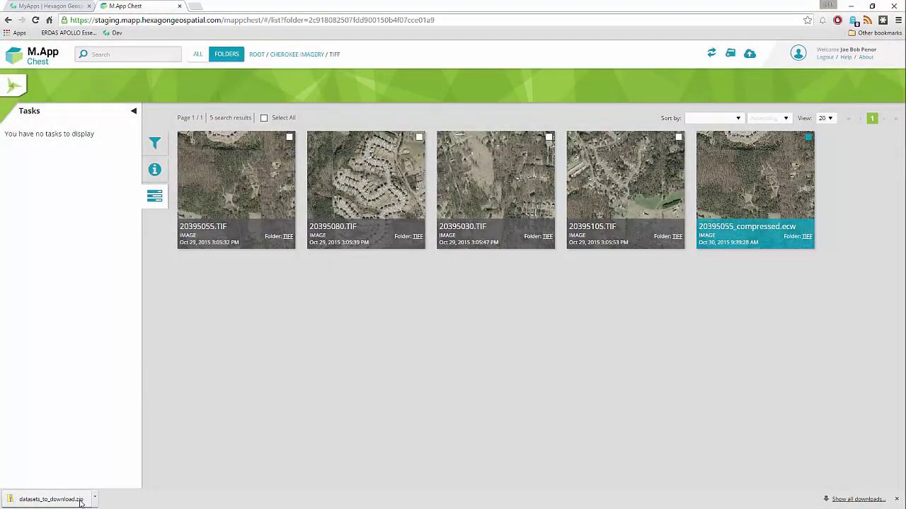
# - Collapse the side panel, return to ROOT, and switch to the All view listing 69 items
pyautogui.click(134, 112)
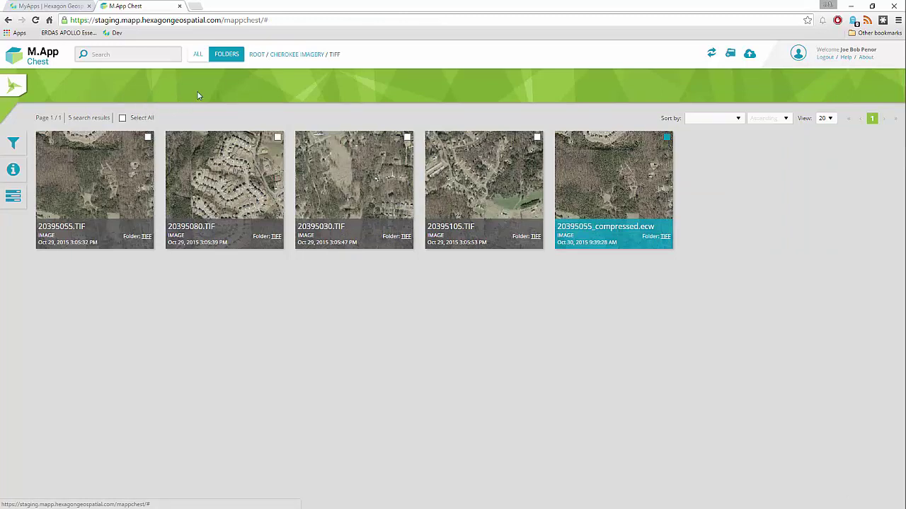
pyautogui.click(256, 57)
pyautogui.click(198, 55)
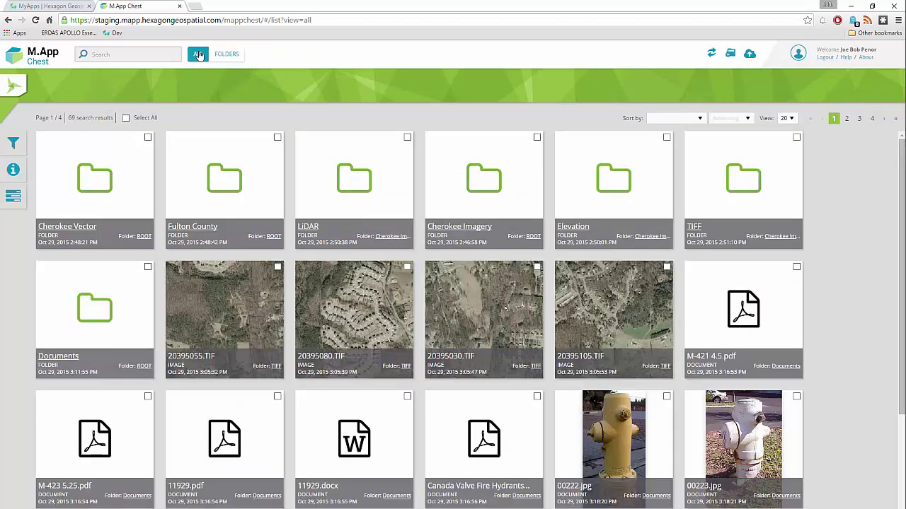
# - Filter the listing to Folders and Images by excluding Features, Documents and Point Clouds
pyautogui.click(15, 142)
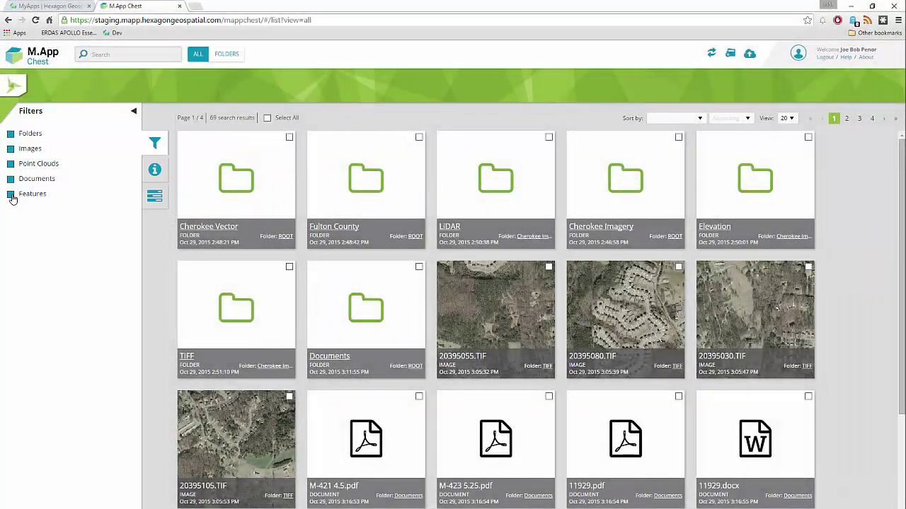
pyautogui.click(11, 194)
pyautogui.click(11, 179)
pyautogui.click(10, 164)
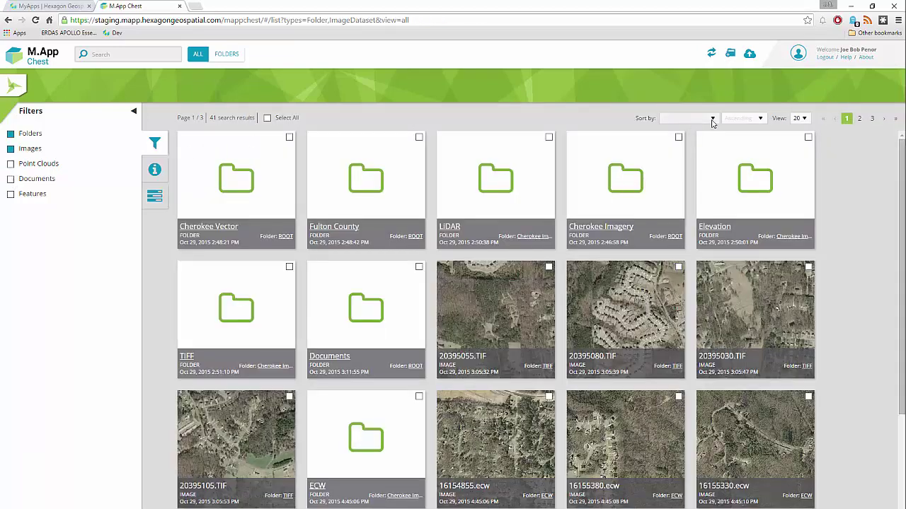
# - Sort the results by Registration Date in descending order, newest first
pyautogui.click(711, 120)
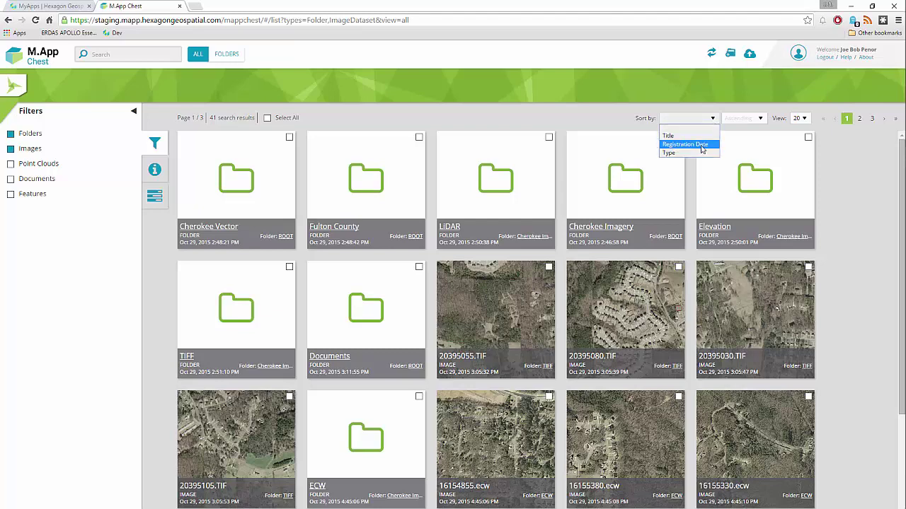
pyautogui.click(699, 145)
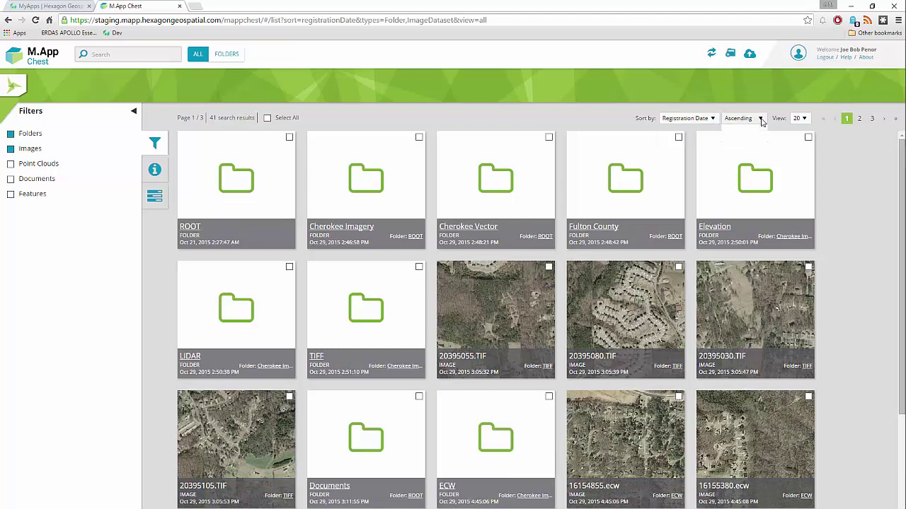
pyautogui.click(752, 118)
pyautogui.click(750, 138)
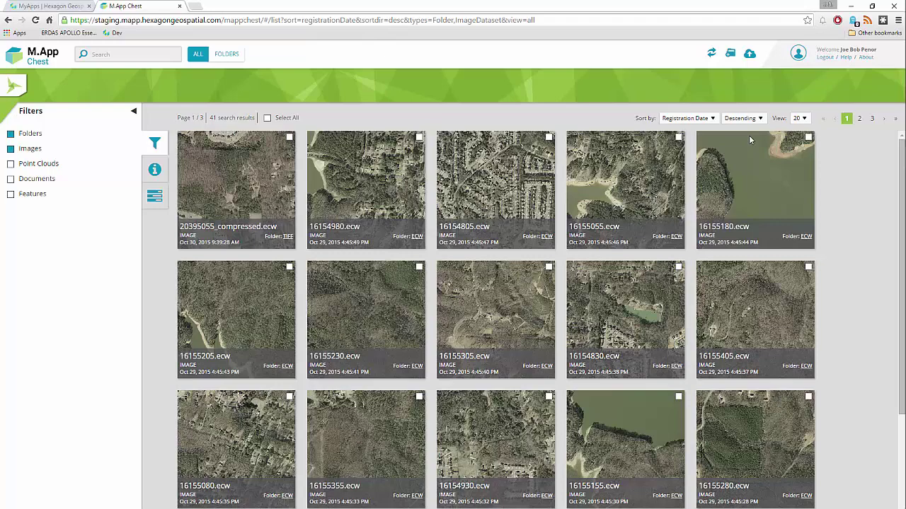